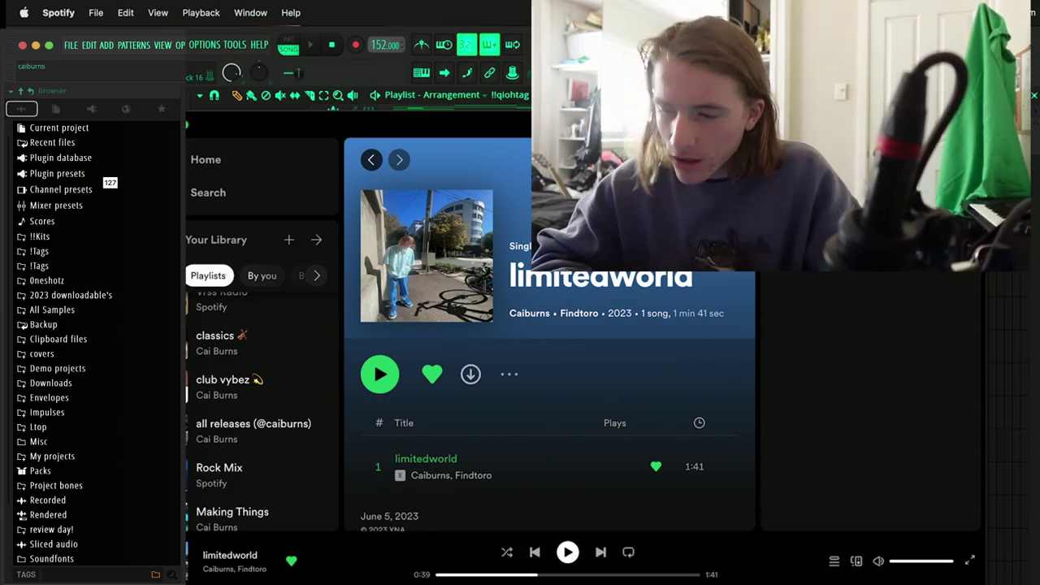
Inspect the strange 147bpm b minor (qioh) sample's channel settings from the playlist, then close them.
click(832, 320)
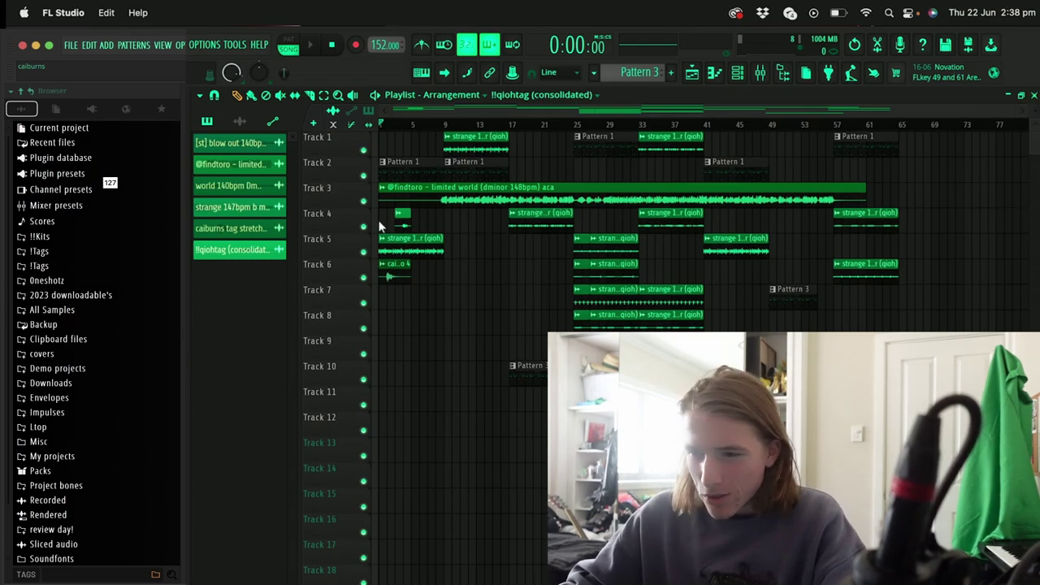
click(512, 212)
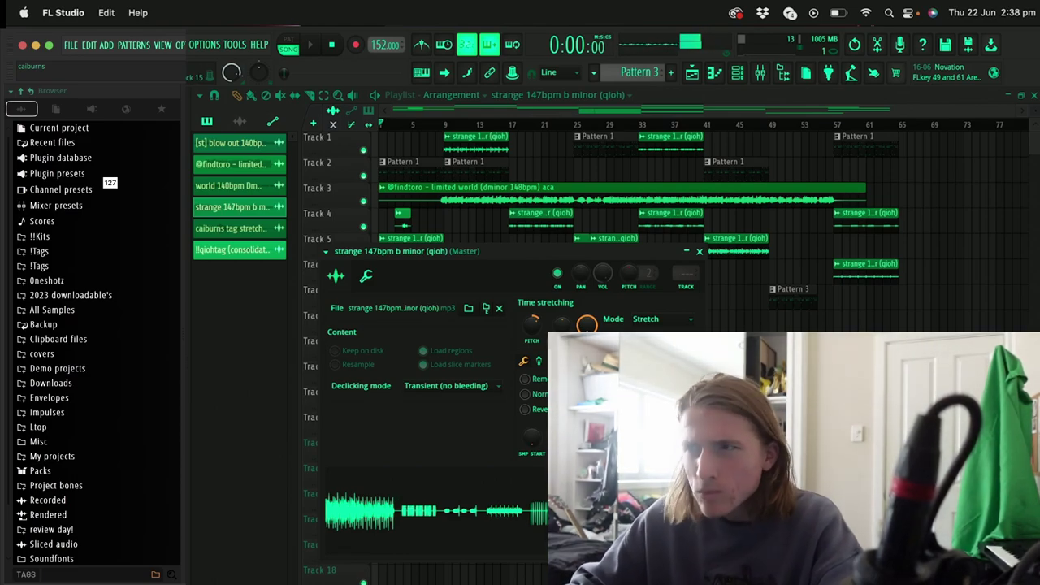
key(Escape)
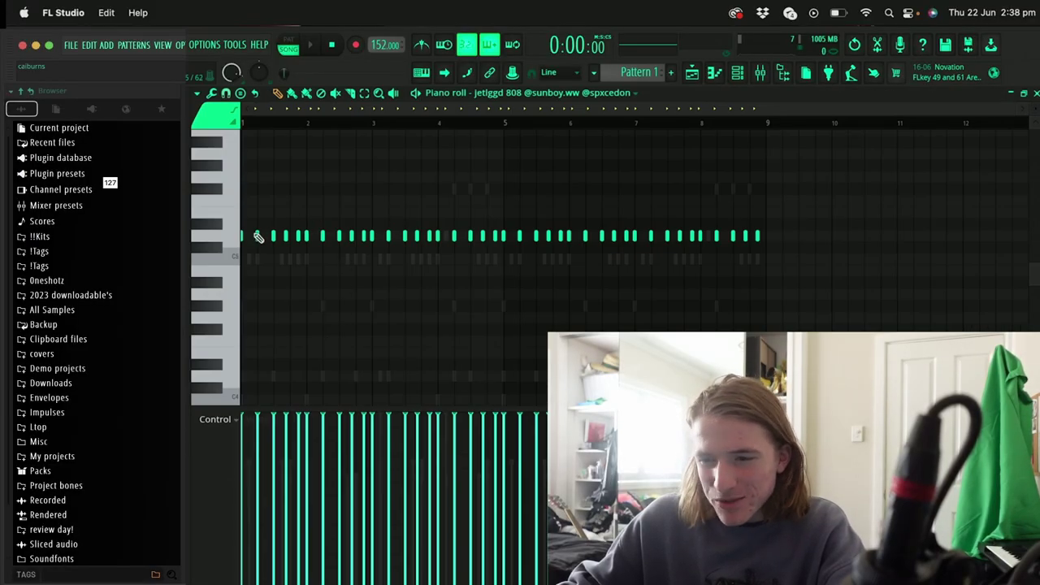
key(ctrl+a)
key(F6)
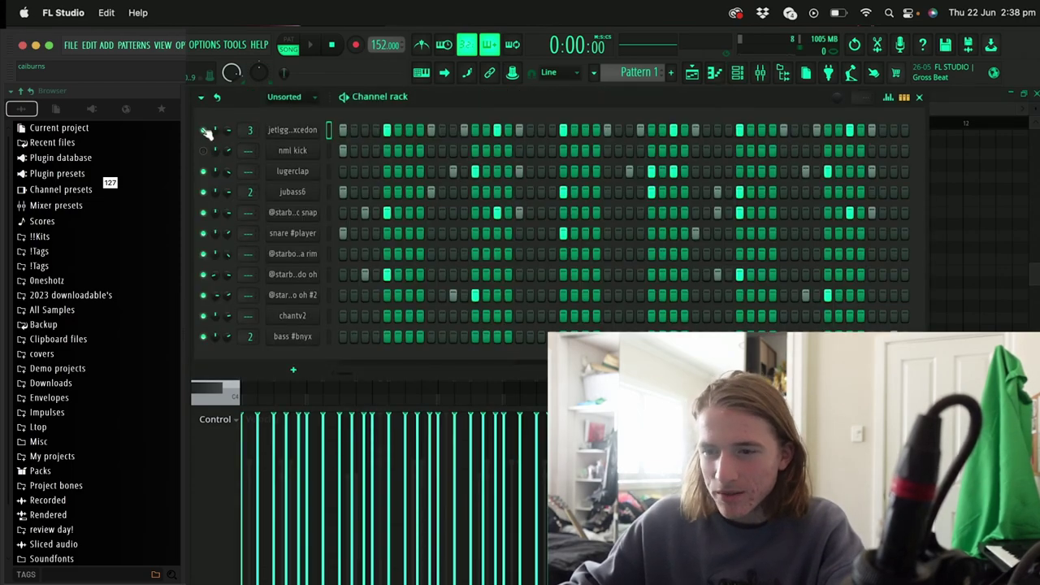
right_click(297, 130)
click(349, 128)
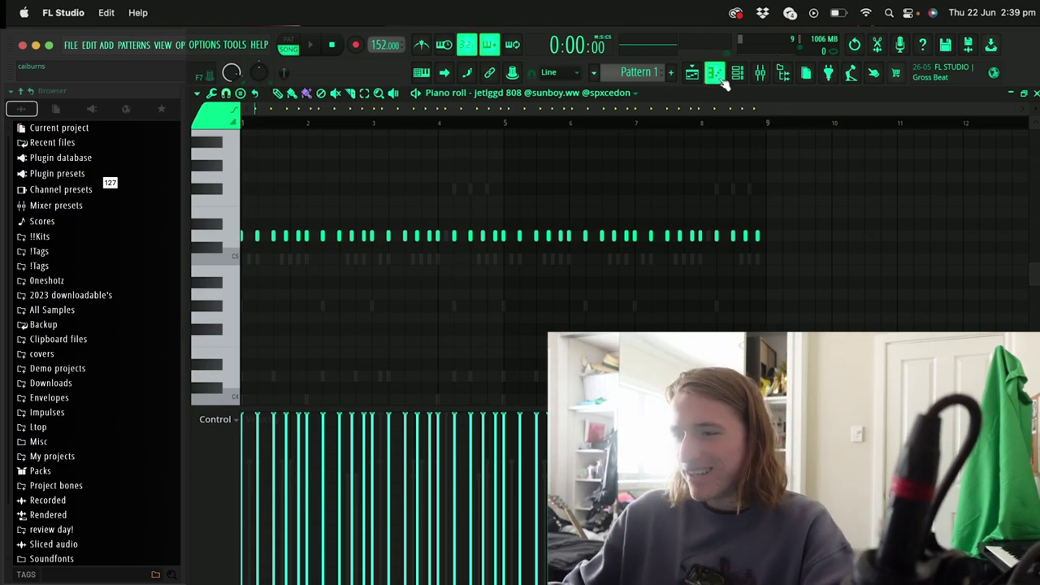
Show the lugerclap channel's notes in the piano roll.
click(726, 75)
click(347, 171)
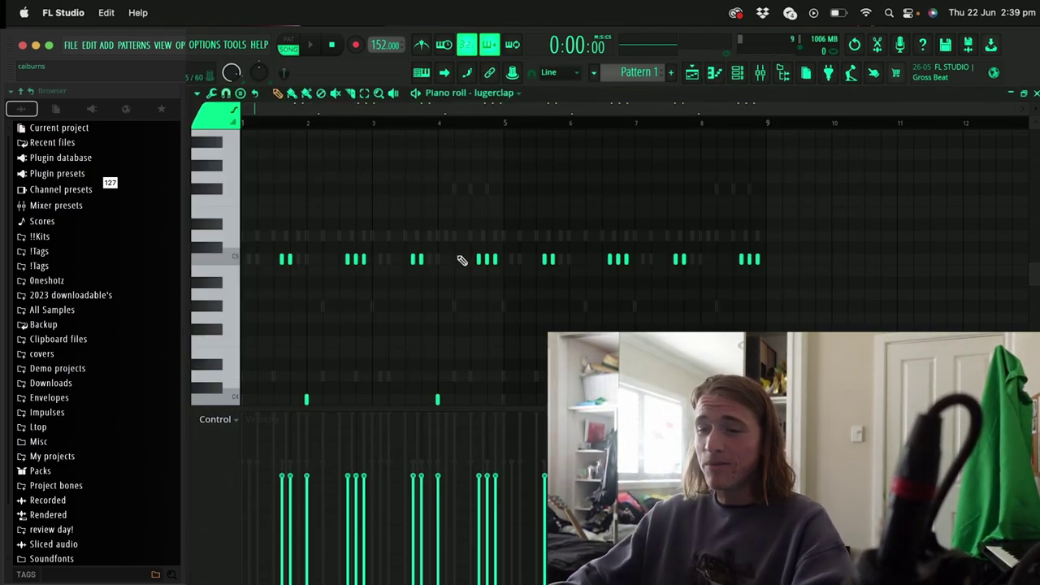
scroll(242, 234, down, 3)
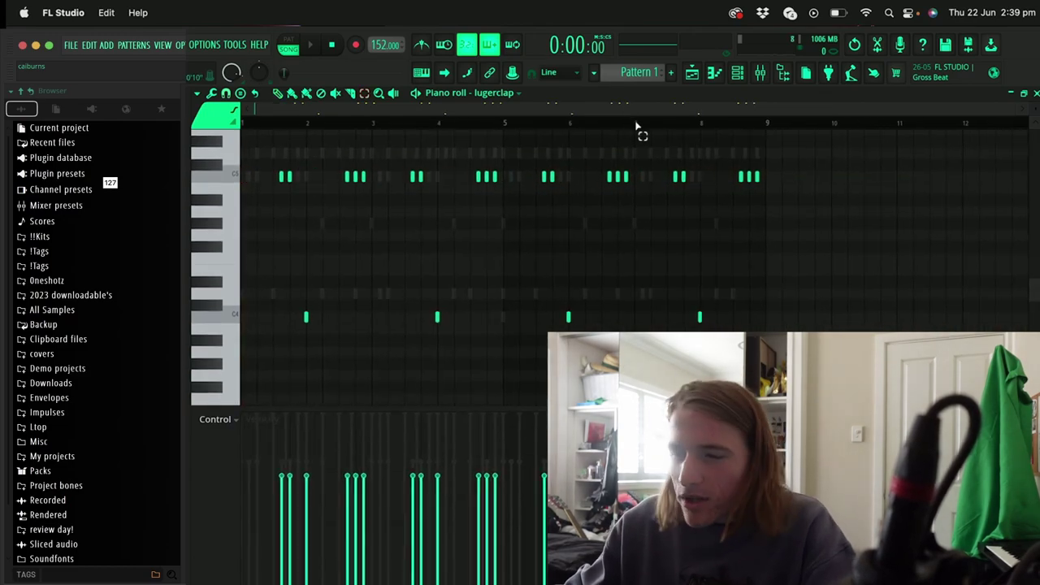
click(746, 69)
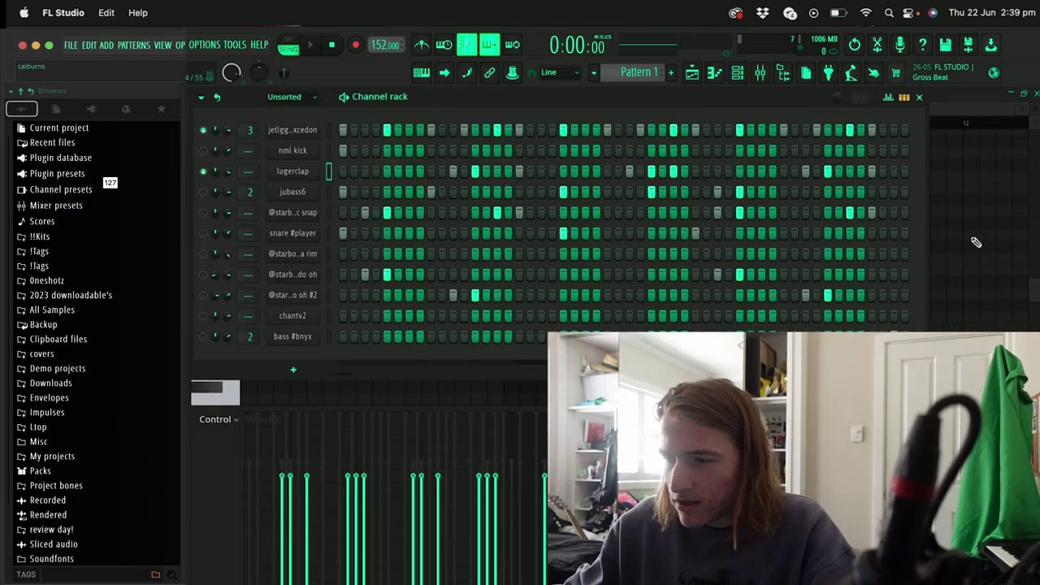
Play the lugerclap pattern through, stop it, and bring the channel rack back.
key(F6)
key(space)
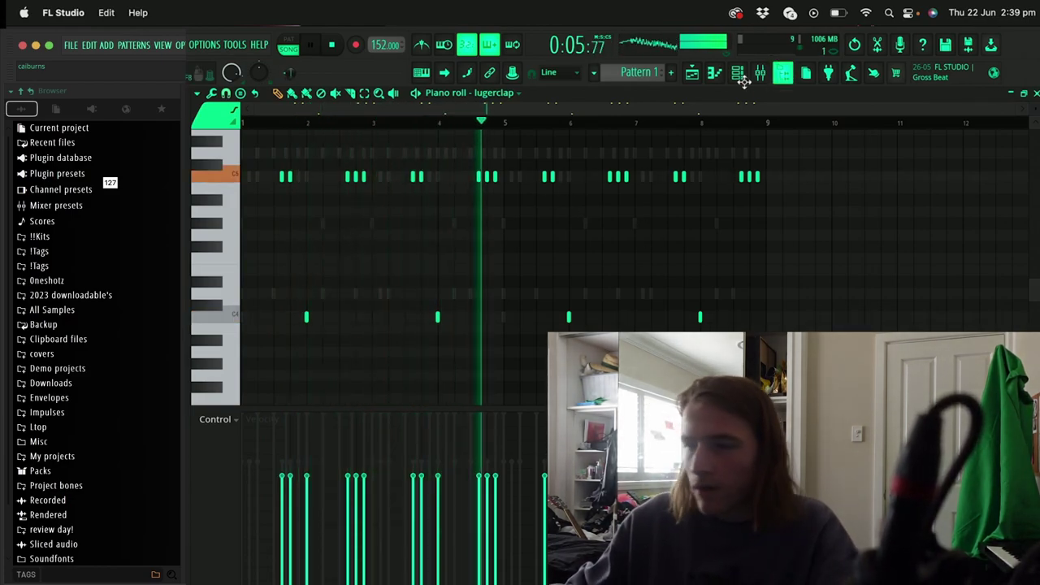
key(space)
key(F6)
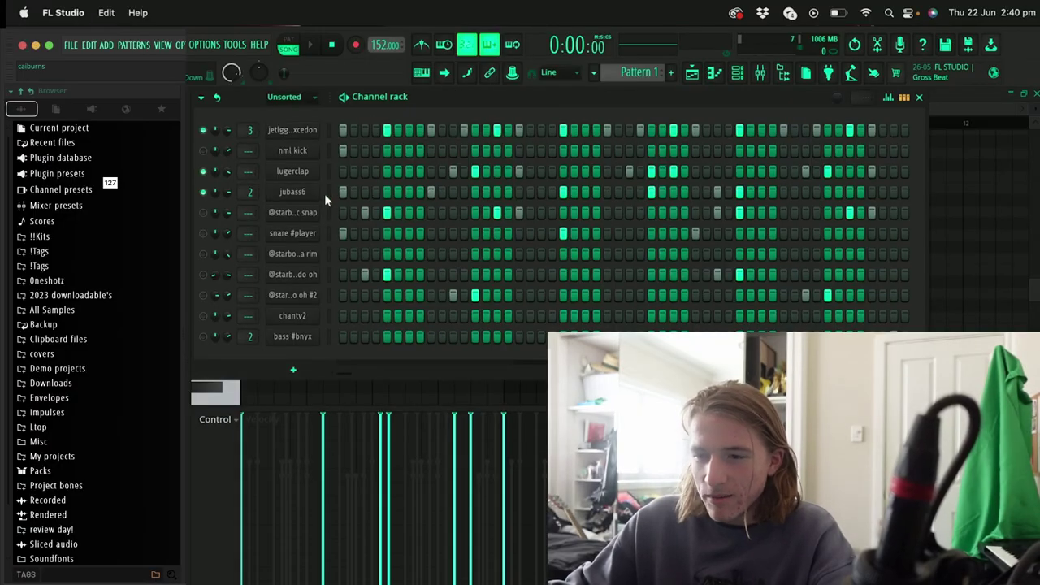
Open the snap channel in the piano roll and play its pattern through once.
right_click(319, 210)
click(341, 213)
scroll(290, 216, up, 3)
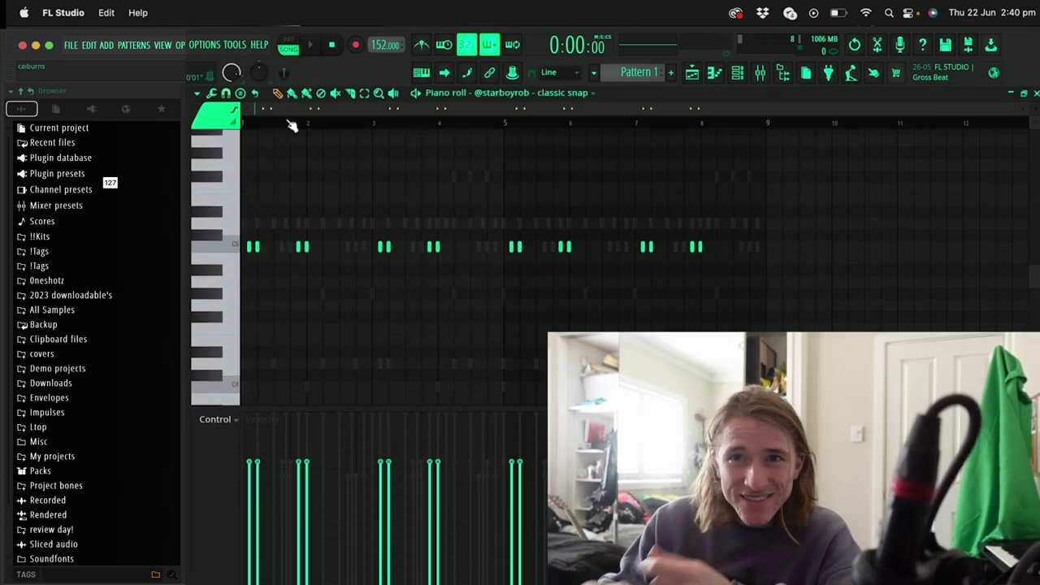
key(space)
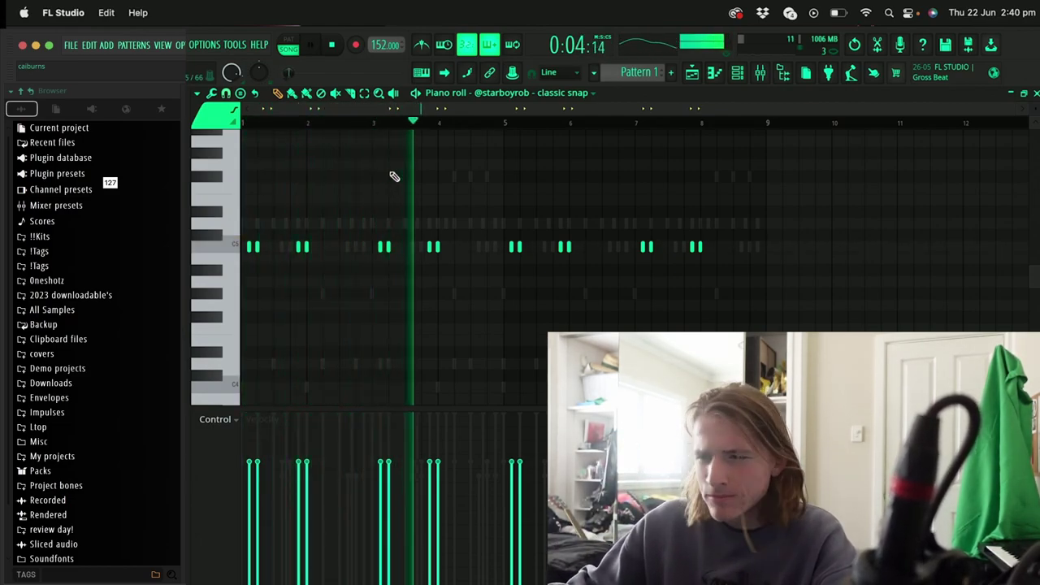
key(space)
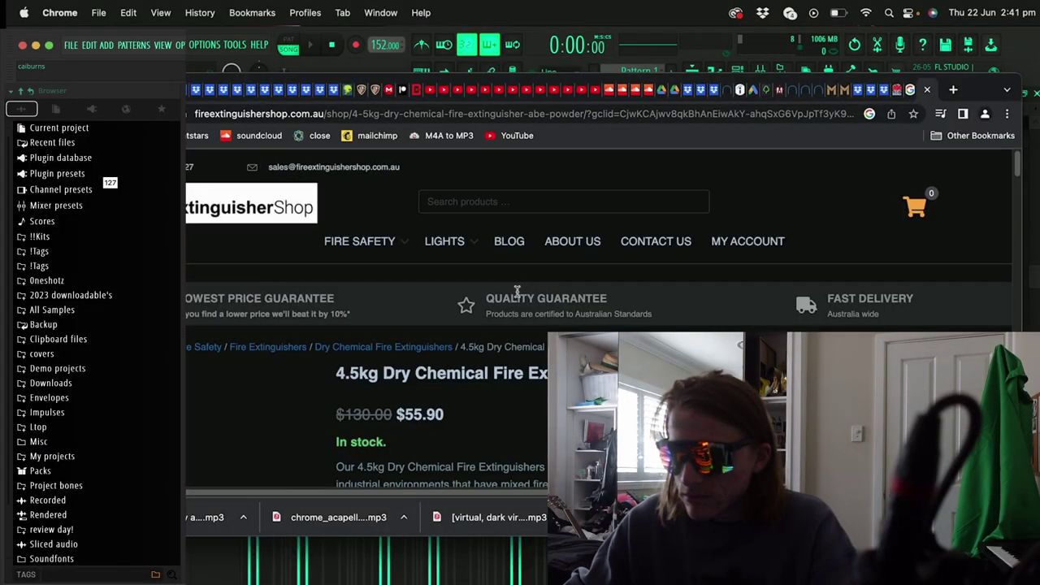
Scroll through the 4.5kg dry chemical fire extinguisher product page listed at $55.90.
scroll(517, 291, down, 3)
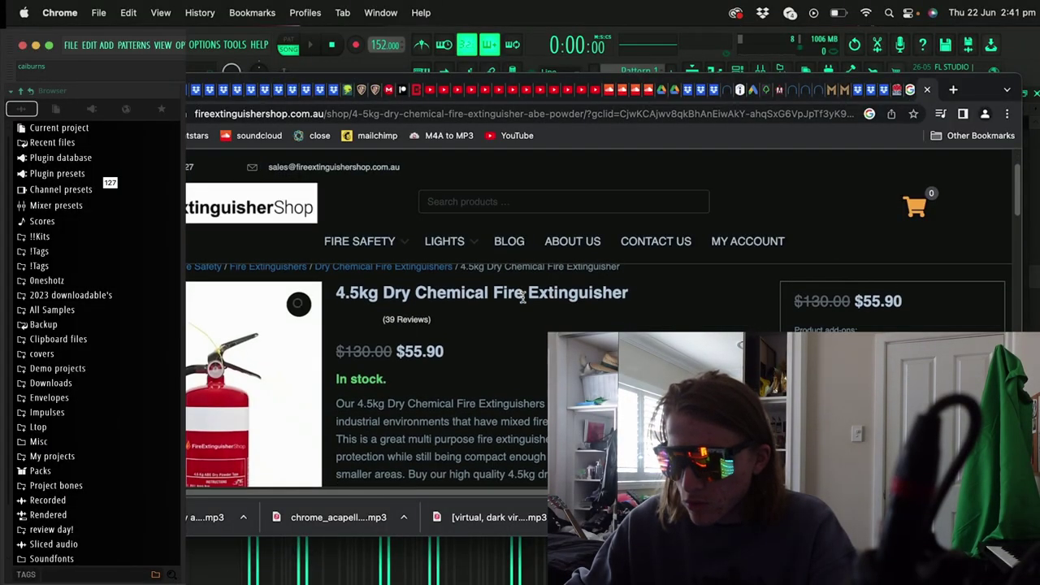
scroll(527, 305, down, 5)
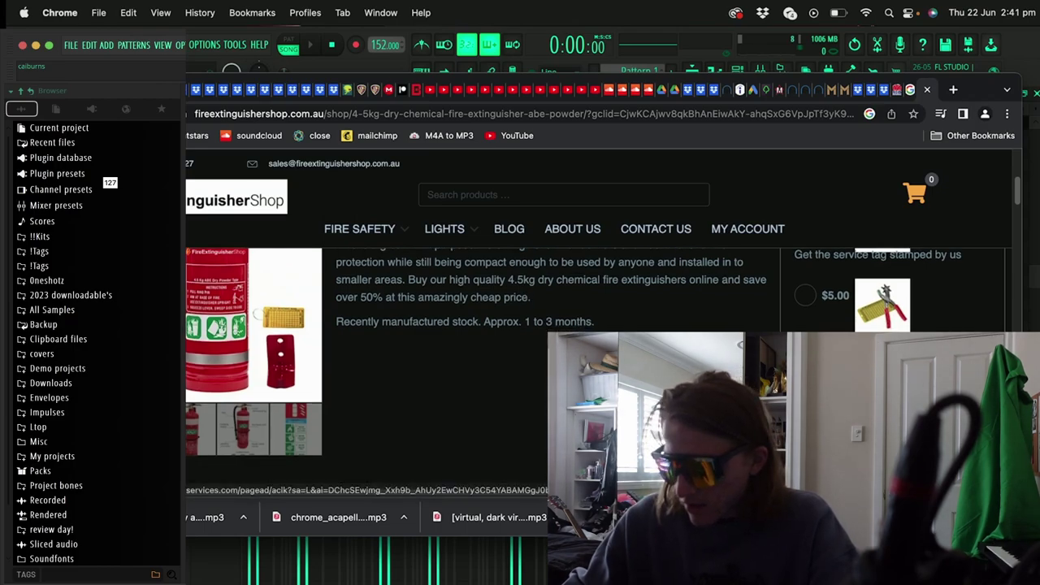
scroll(574, 362, up, 1)
Back in FL Studio, open the snare channel in the piano roll and play its pattern.
key(super+Tab)
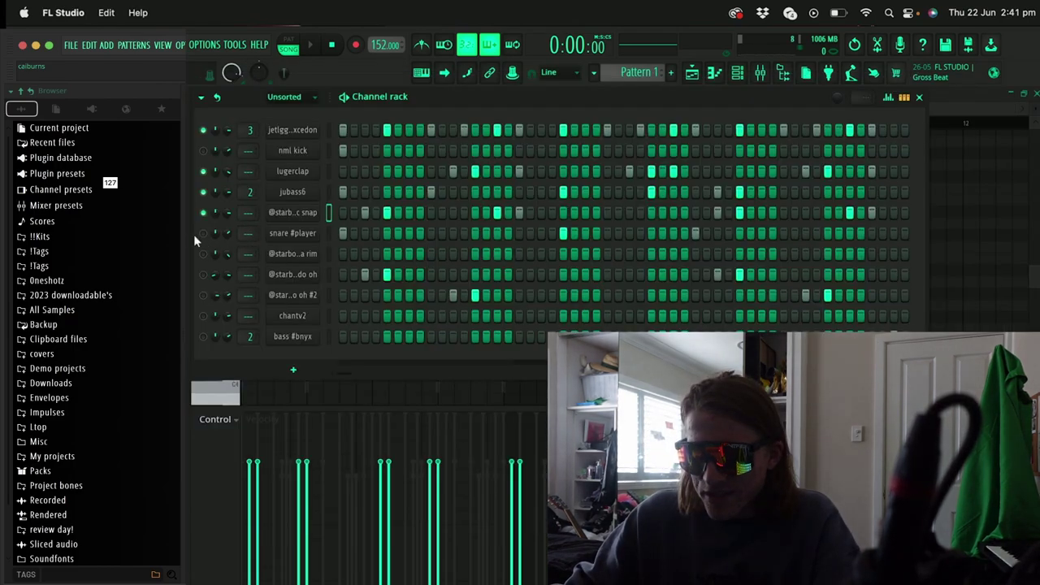
right_click(296, 237)
click(341, 235)
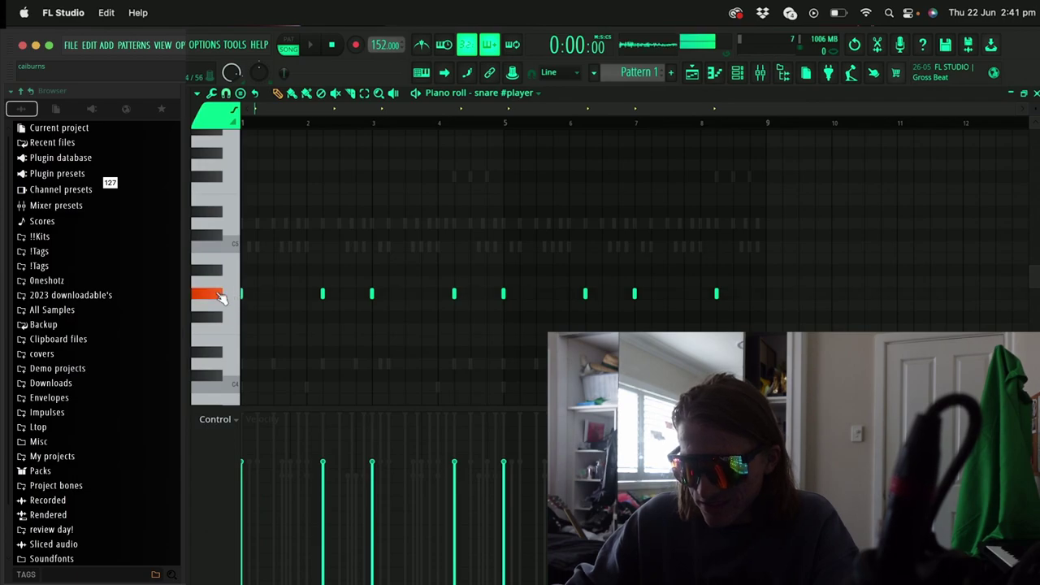
key(space)
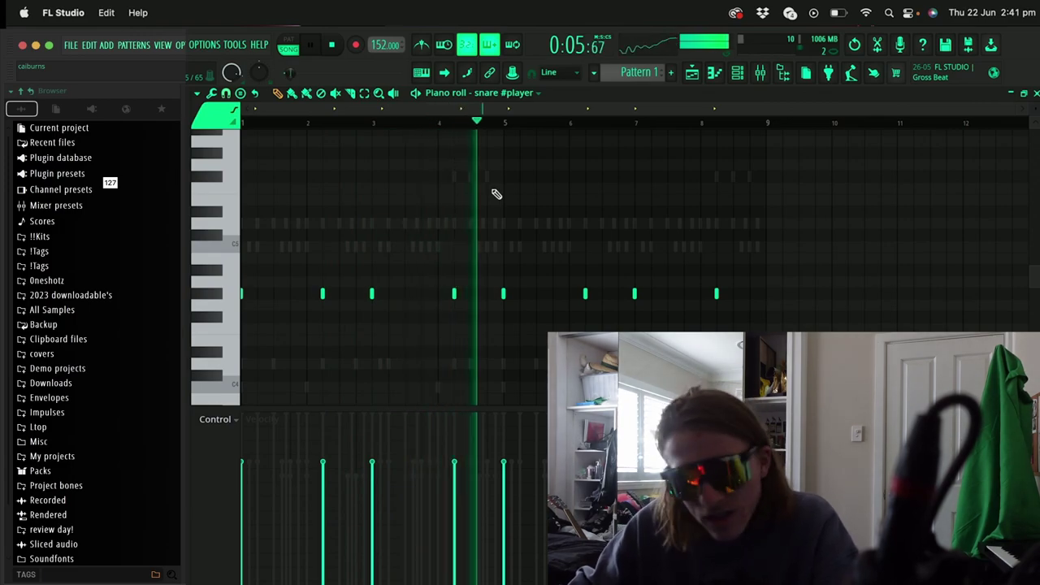
key(space)
Play the torpedo oh hi-hat pattern in the piano roll, then return to the channel rack.
click(738, 76)
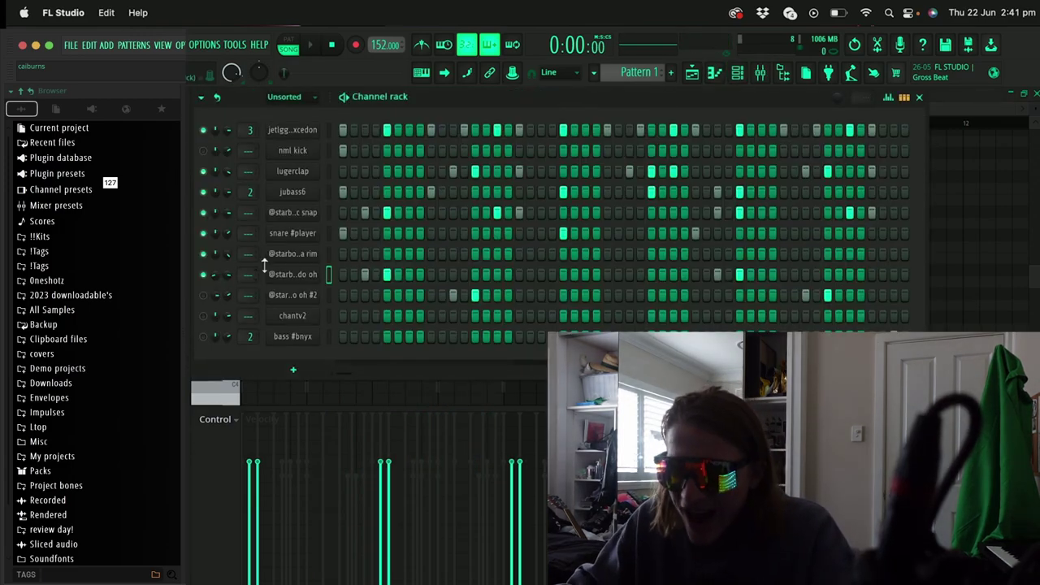
key(space)
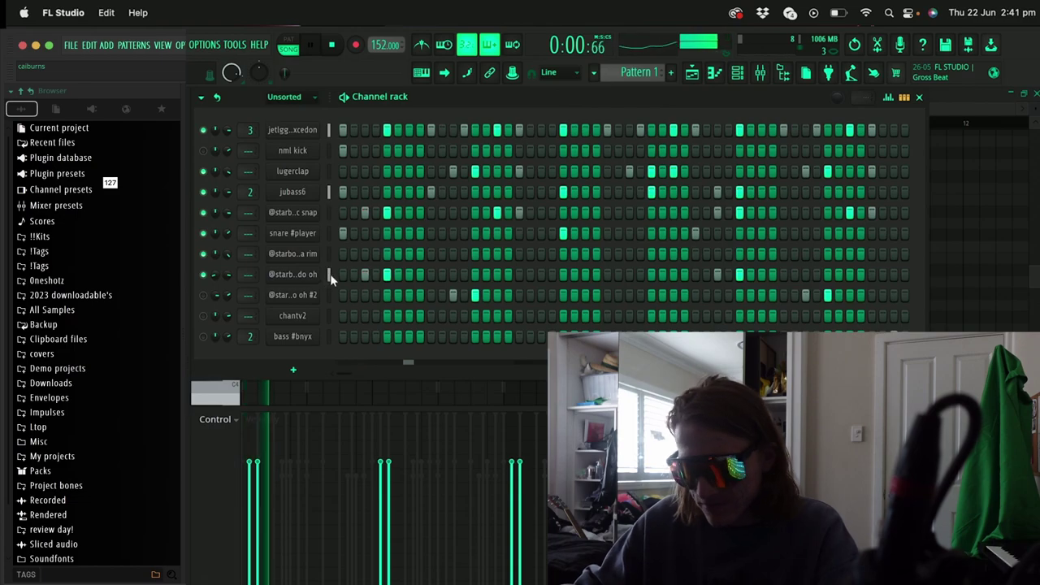
right_click(325, 275)
click(339, 274)
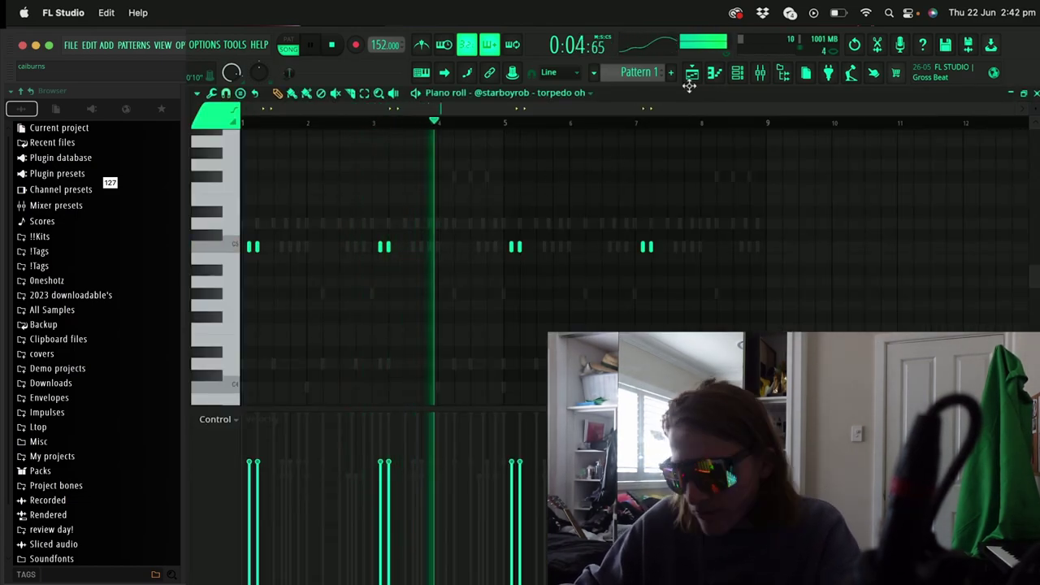
click(737, 73)
key(space)
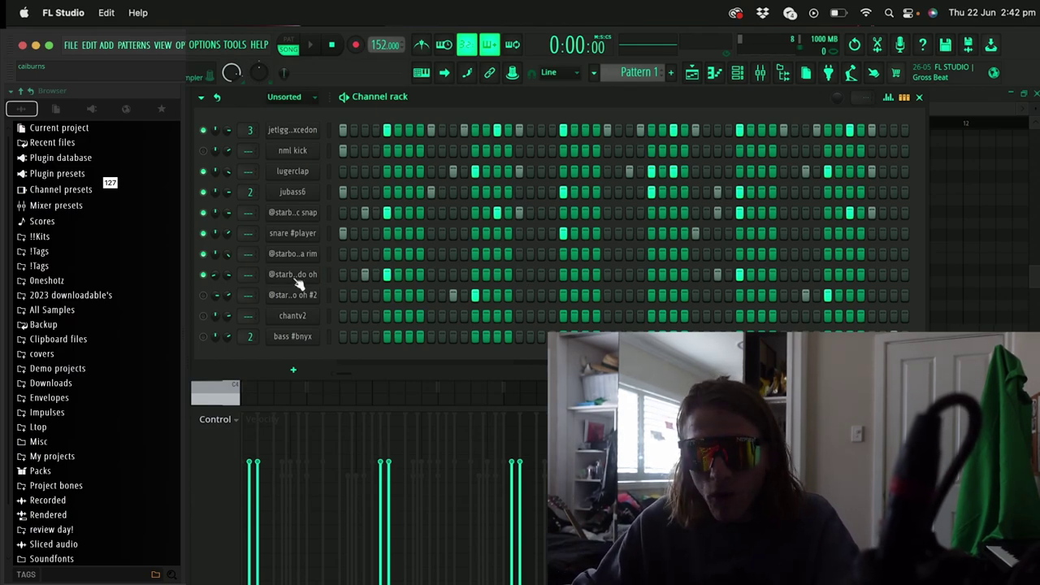
Play the torpedo oh #2 hi-hat pattern in the piano roll, then close it.
key(F7)
key(space)
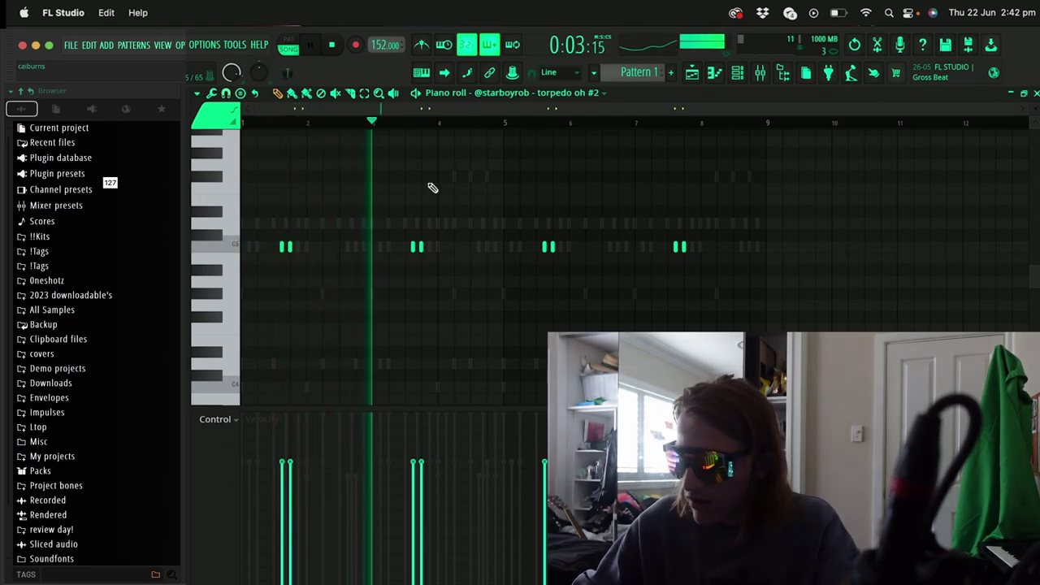
key(space)
key(F7)
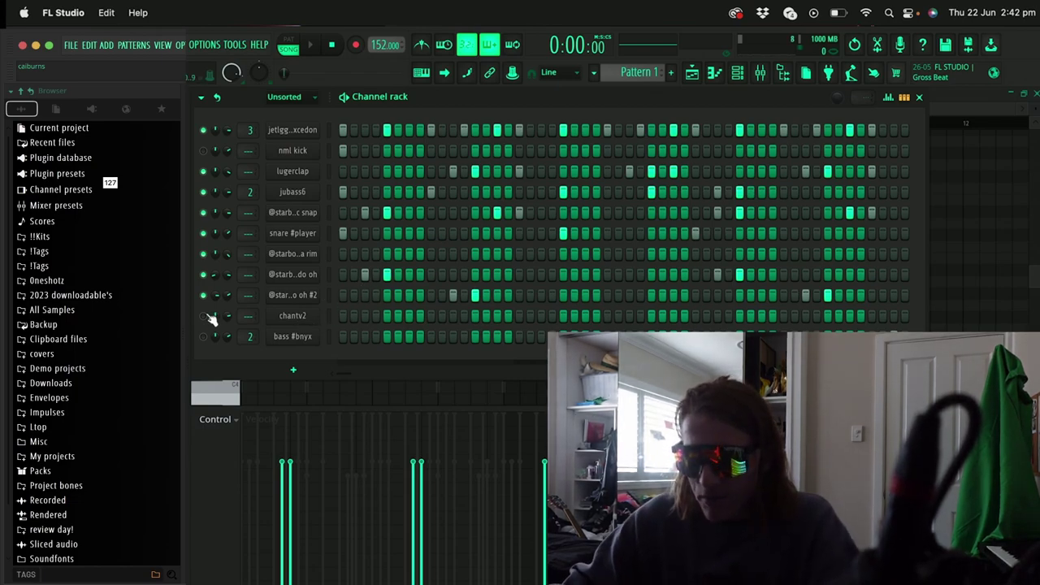
Play the chantv2 pattern in the piano roll starting from bar 3.
right_click(300, 317)
click(330, 317)
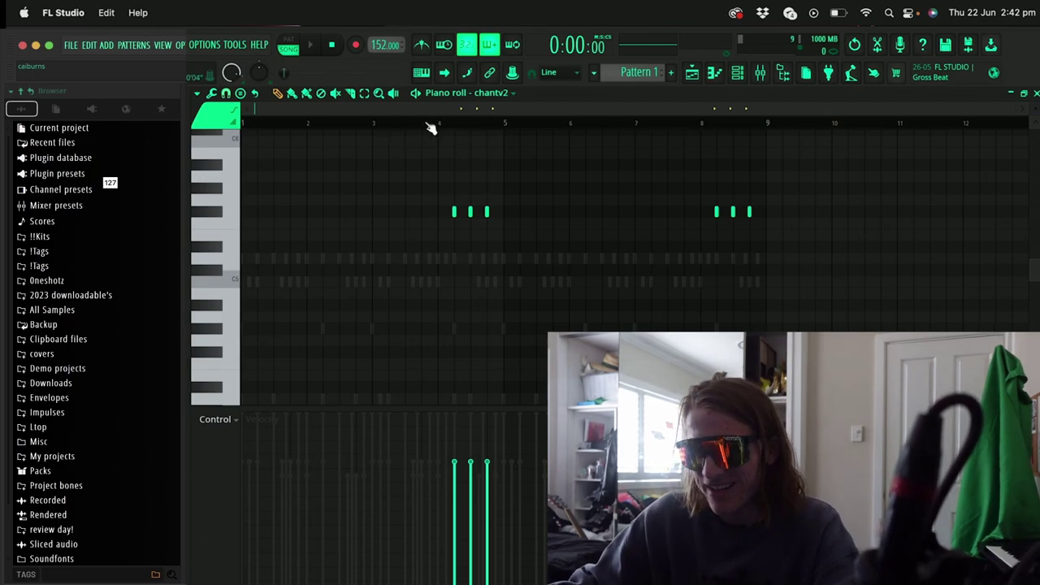
click(376, 125)
key(space)
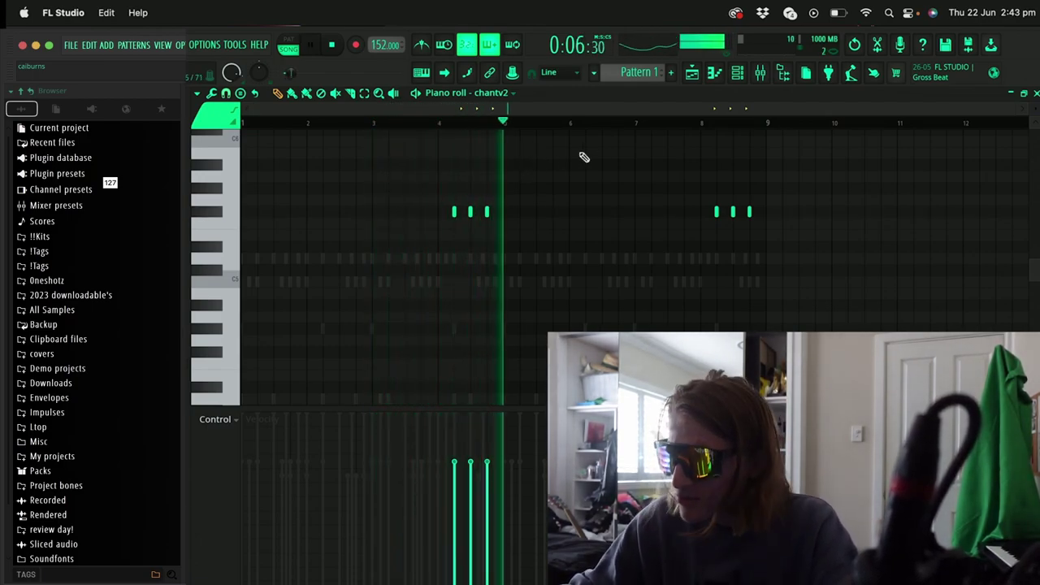
key(space)
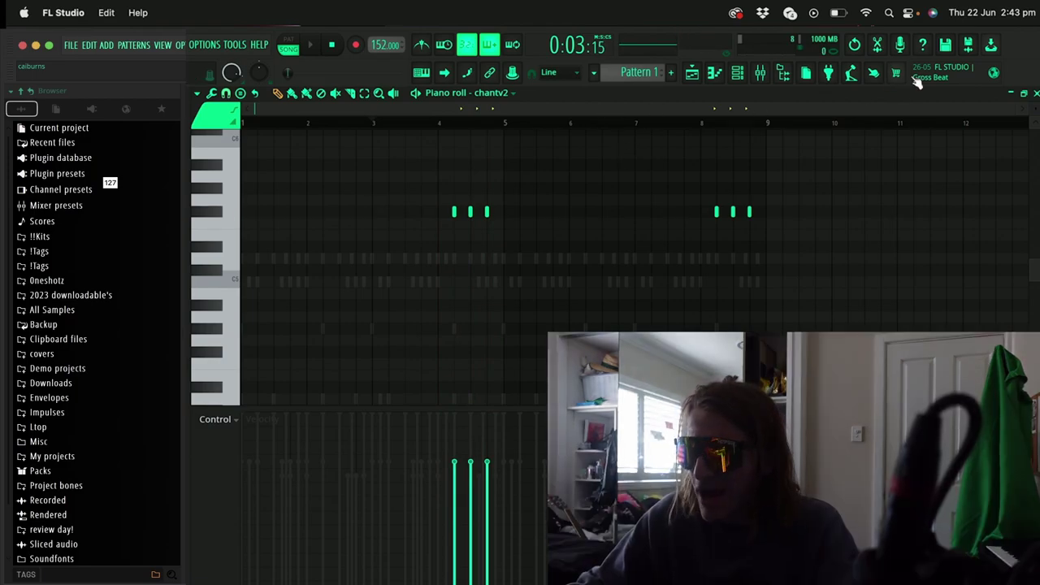
Play the bass channel's pattern in the piano roll.
click(756, 73)
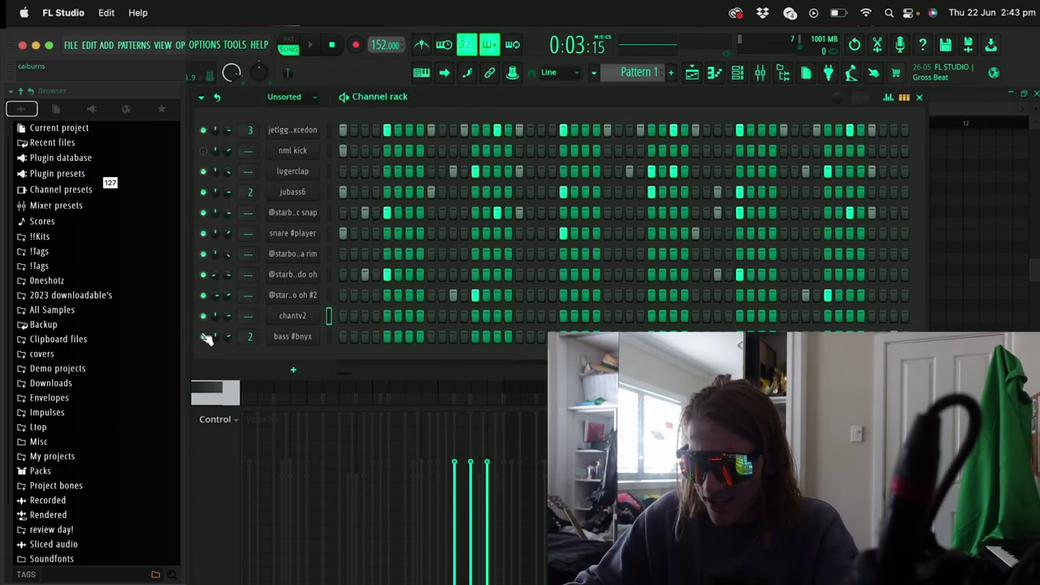
click(290, 337)
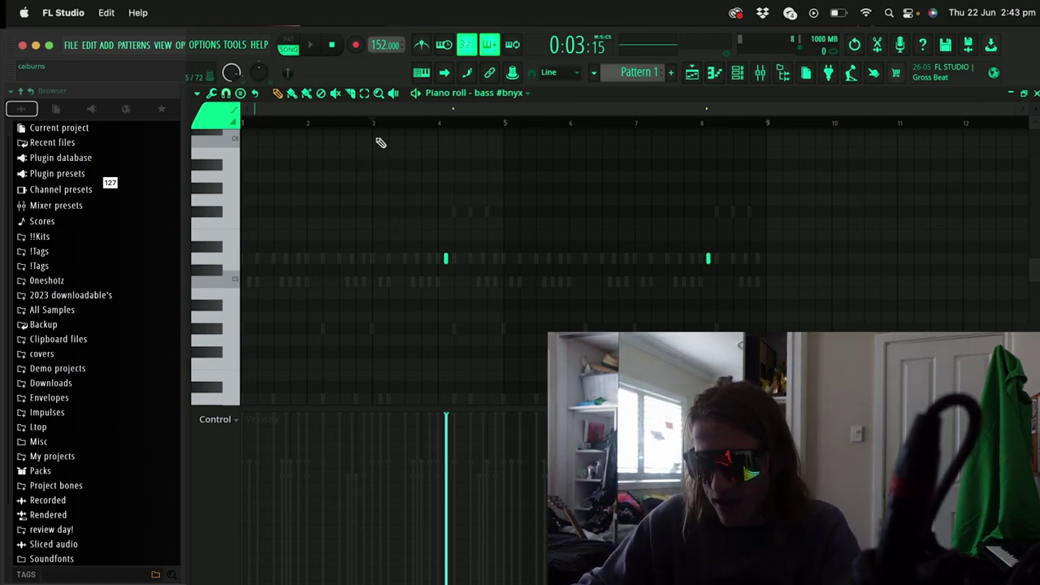
key(space)
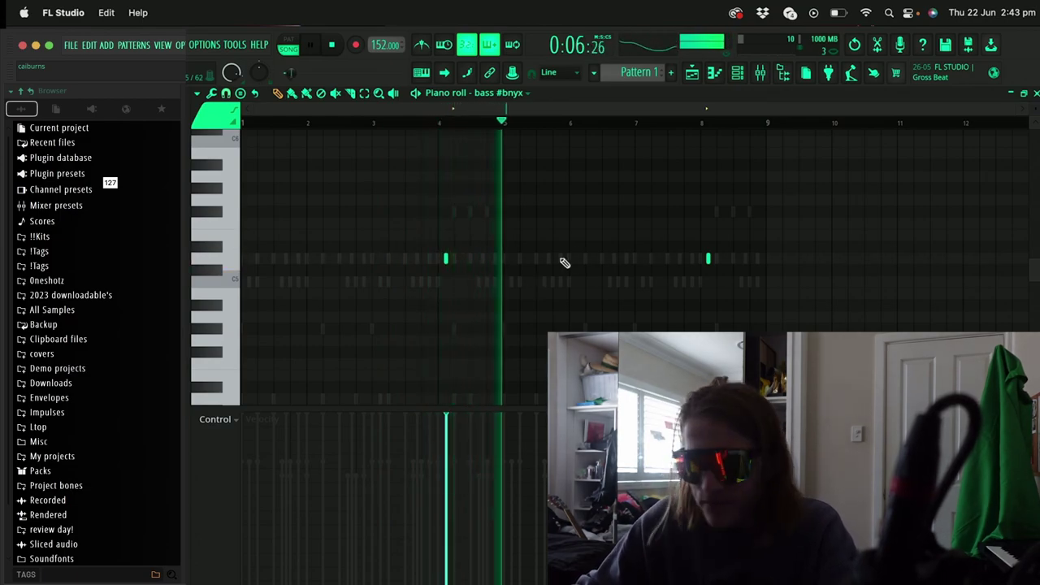
key(space)
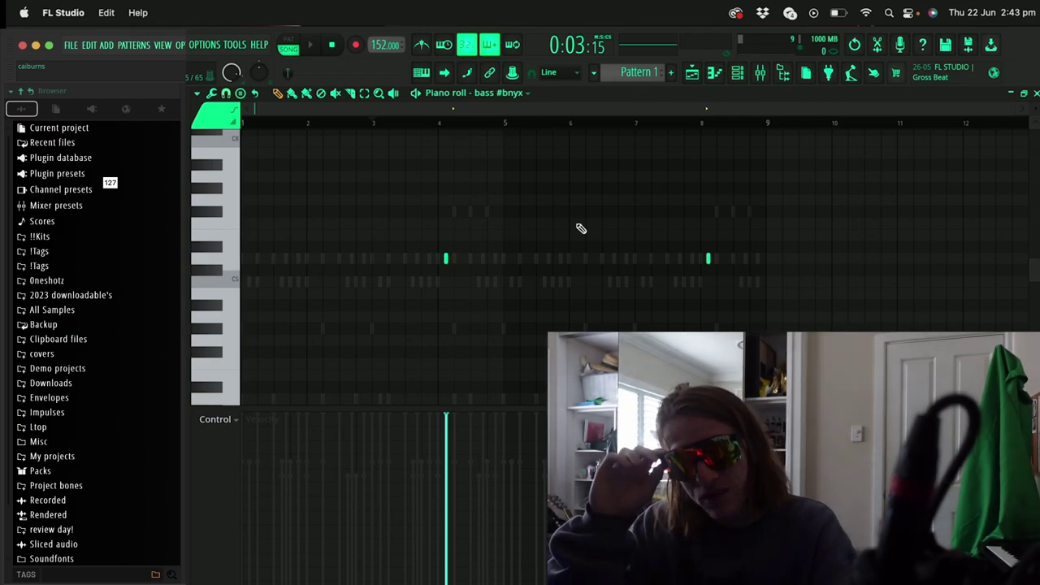
Play the full song arrangement in the playlist.
key(F7)
click(692, 72)
key(space)
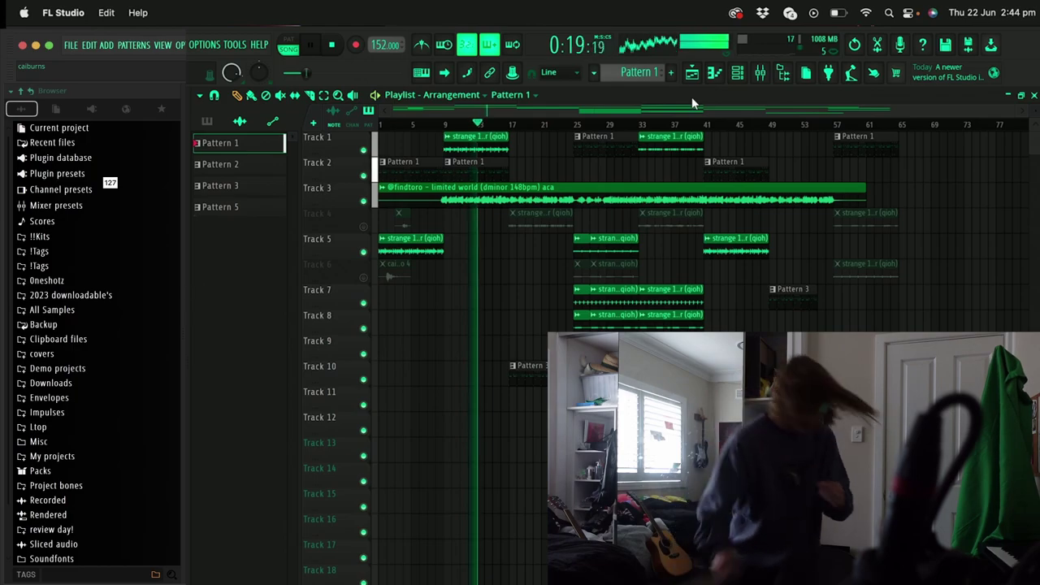
Stop the playlist playback, returning the song to 0:00 at bar 1.
key(space)
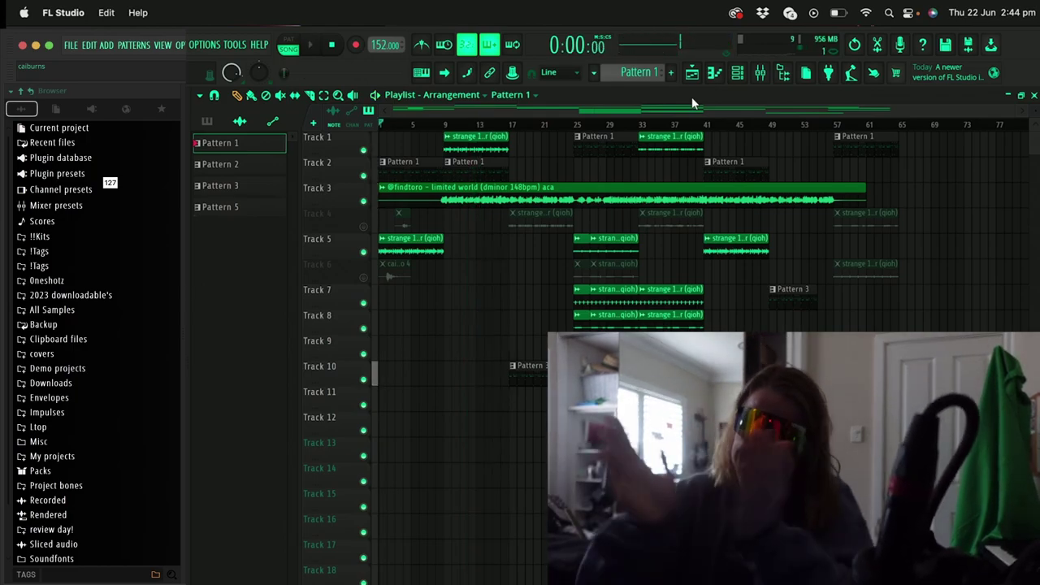